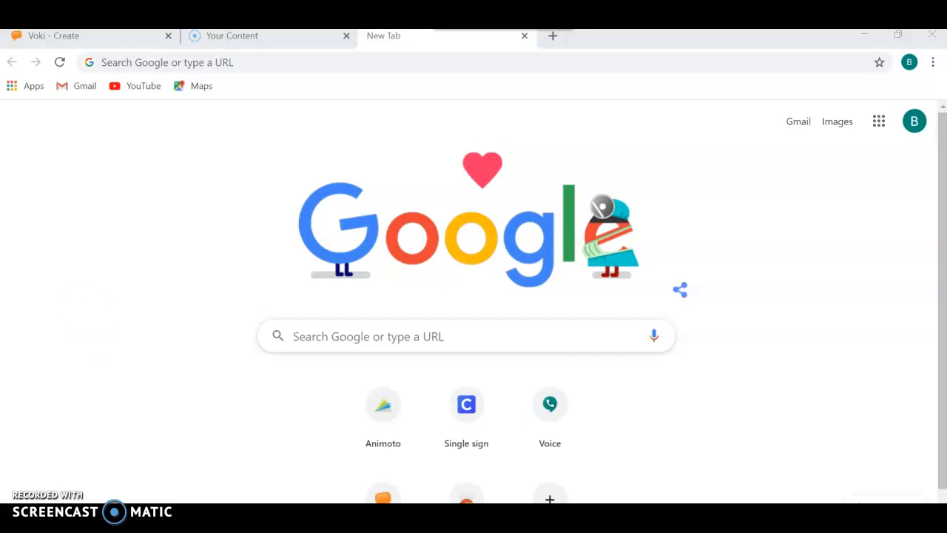
Step: Go to animoto.com and open its login page
{"action": "left_click", "coordinate": [180, 63]}
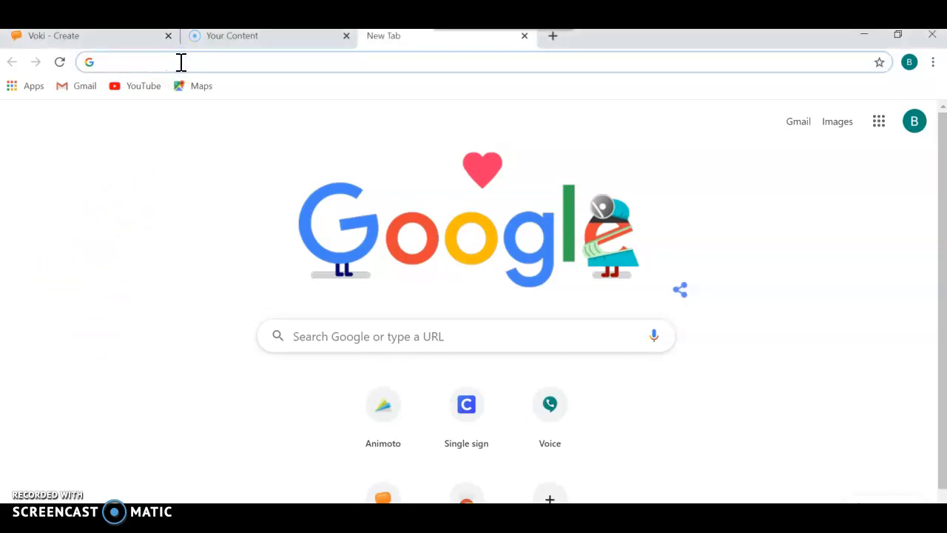
{"action": "type", "text": "animoto.com"}
{"action": "key", "text": "Return"}
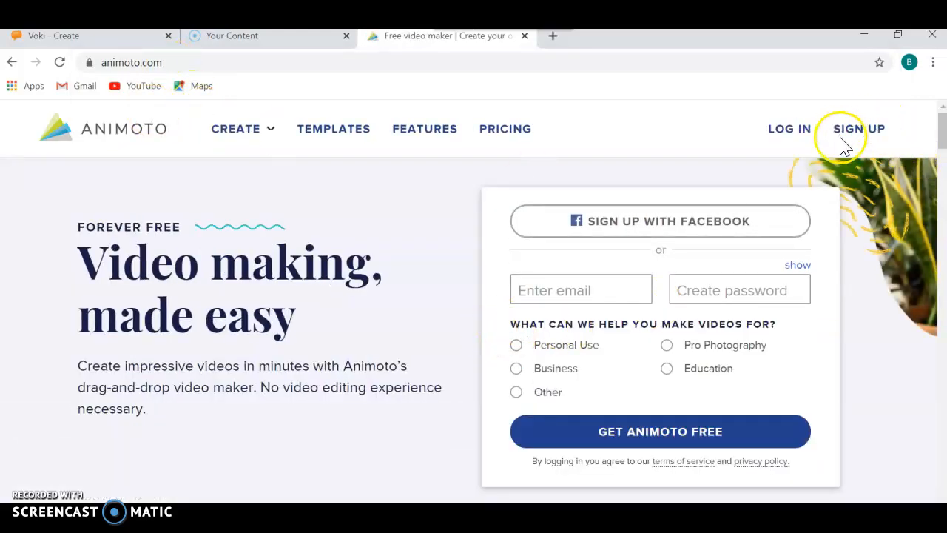
{"action": "left_click", "coordinate": [786, 134]}
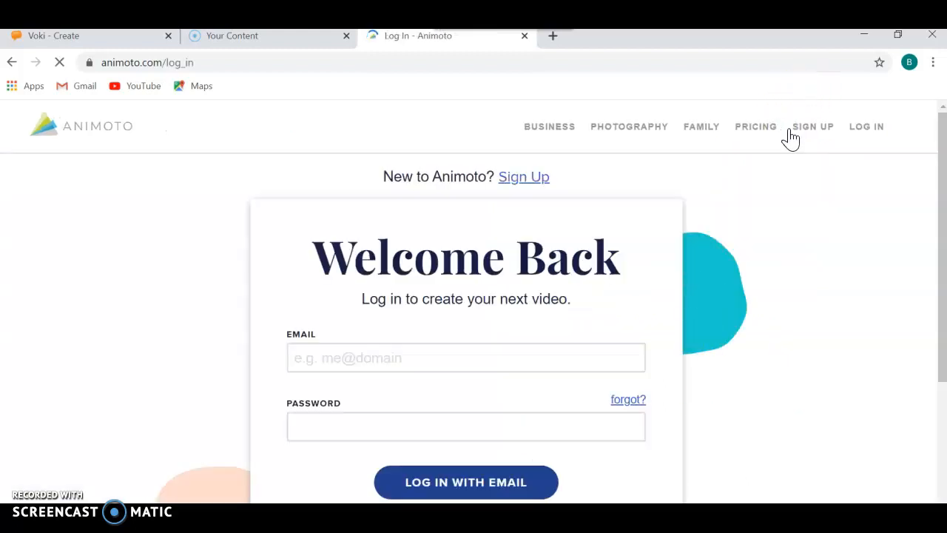
Step: Enter the account email and password, and log in with email
{"action": "left_click", "coordinate": [339, 360]}
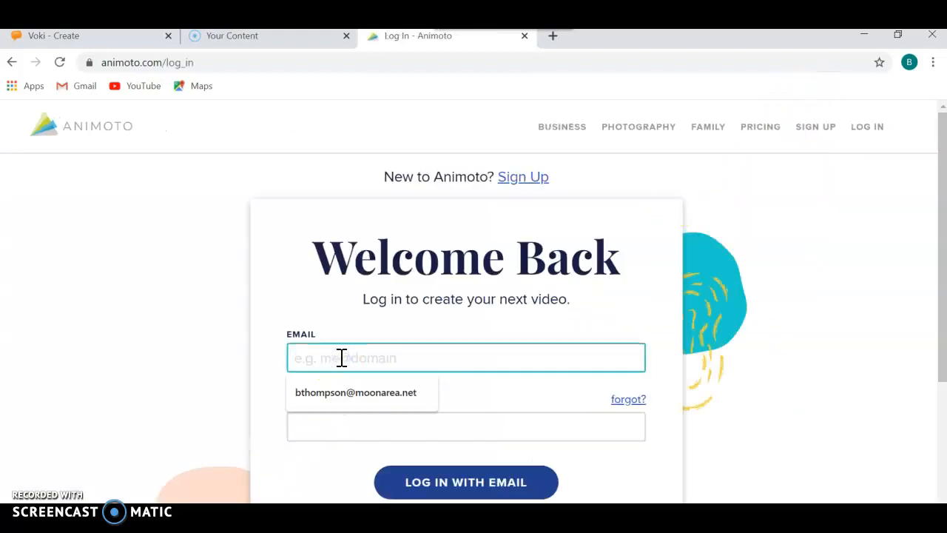
{"action": "left_click", "coordinate": [349, 394]}
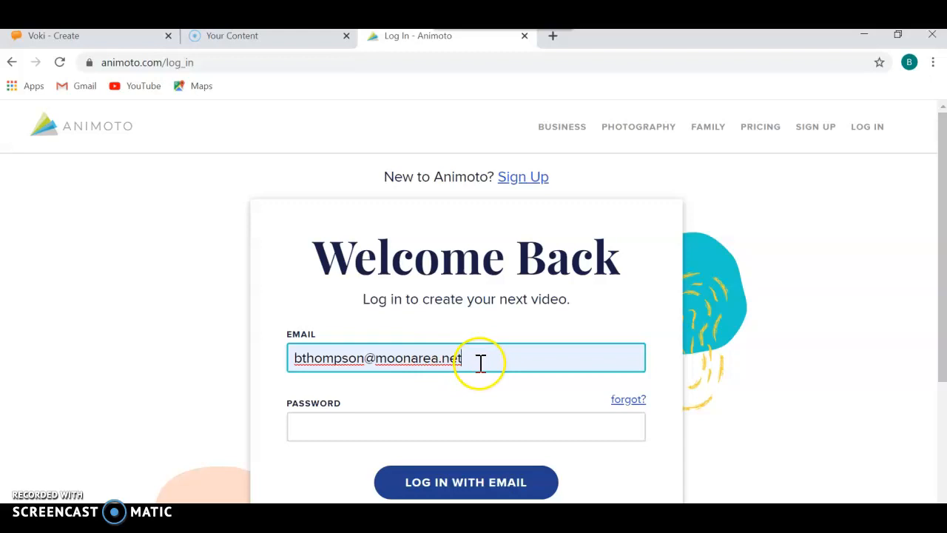
{"action": "left_click", "coordinate": [326, 426]}
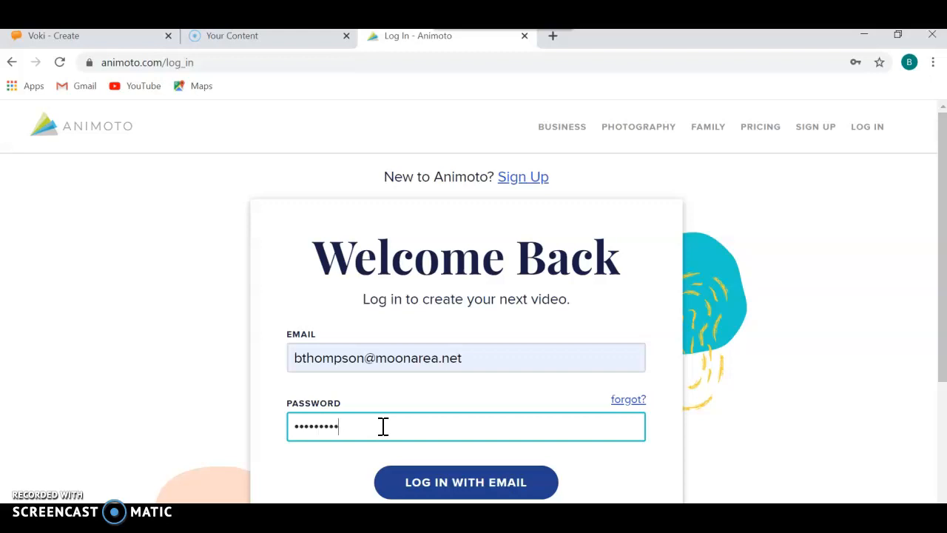
{"action": "left_click", "coordinate": [426, 485]}
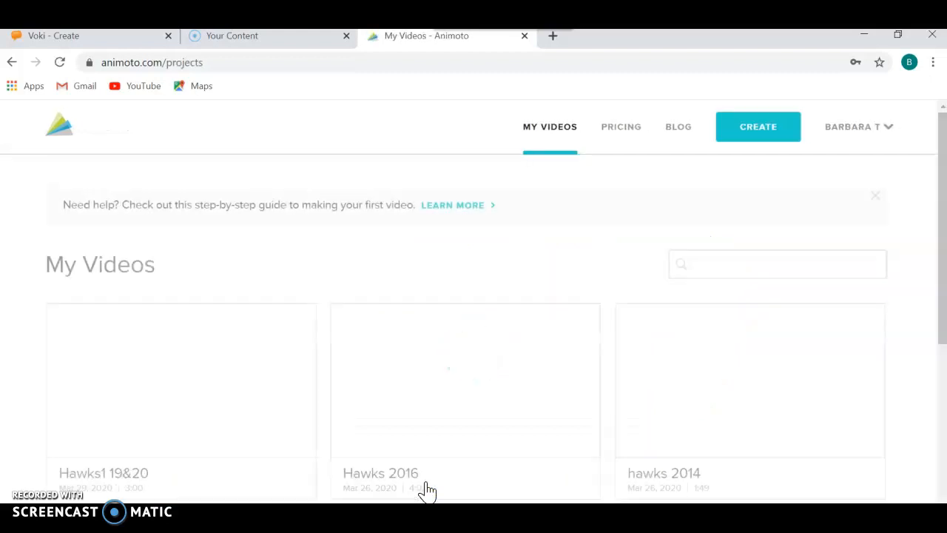
Step: Start creating a new video with Animoto Memories
{"action": "mouse_move", "coordinate": [430, 336]}
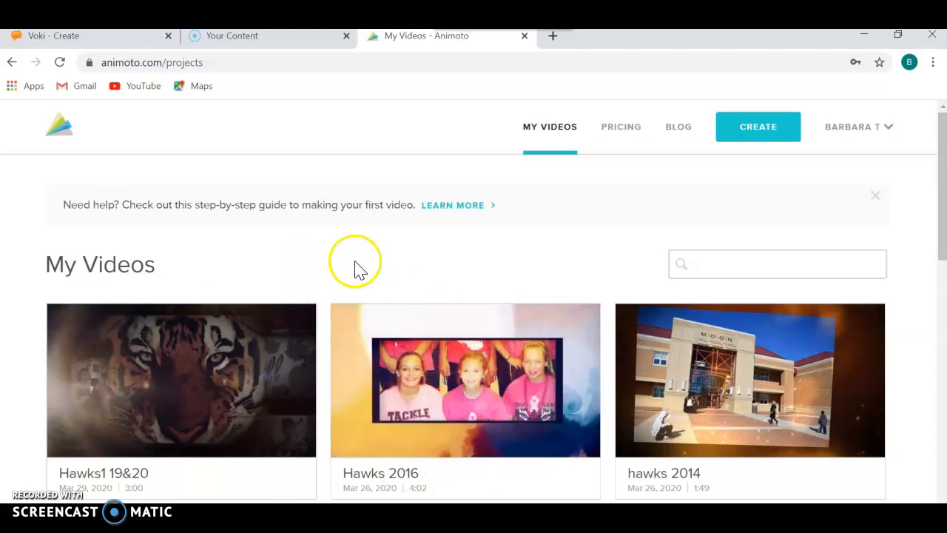
{"action": "left_click", "coordinate": [758, 137]}
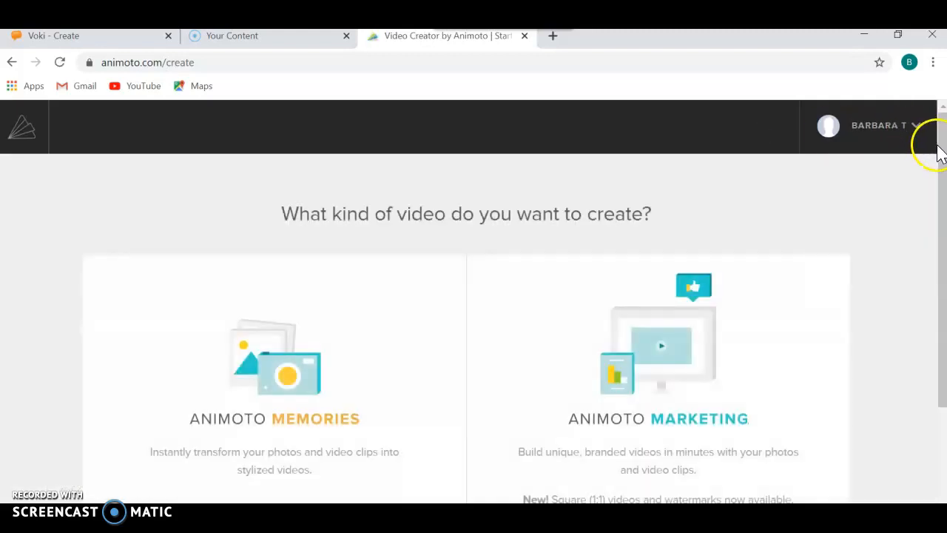
{"action": "left_click_drag", "start_coordinate": [939, 151], "coordinate": [940, 216]}
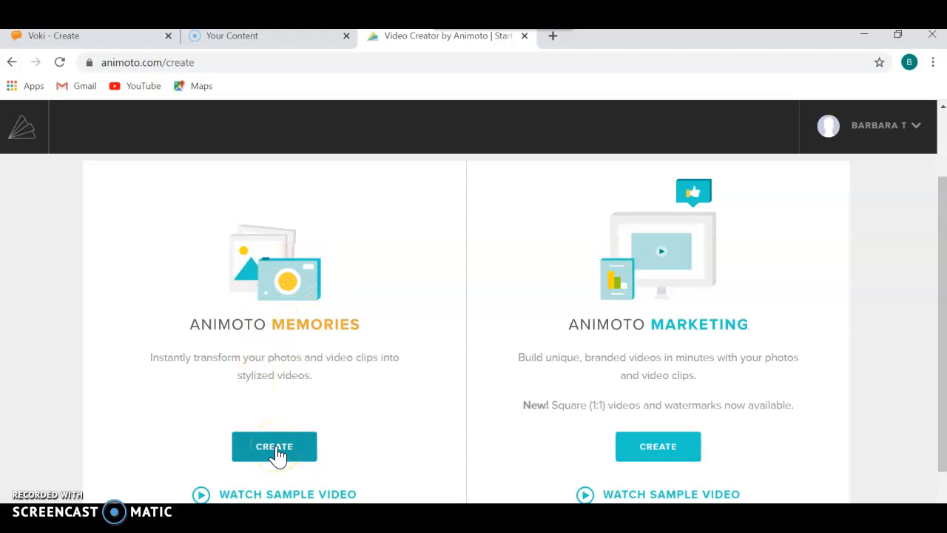
{"action": "left_click", "coordinate": [277, 452]}
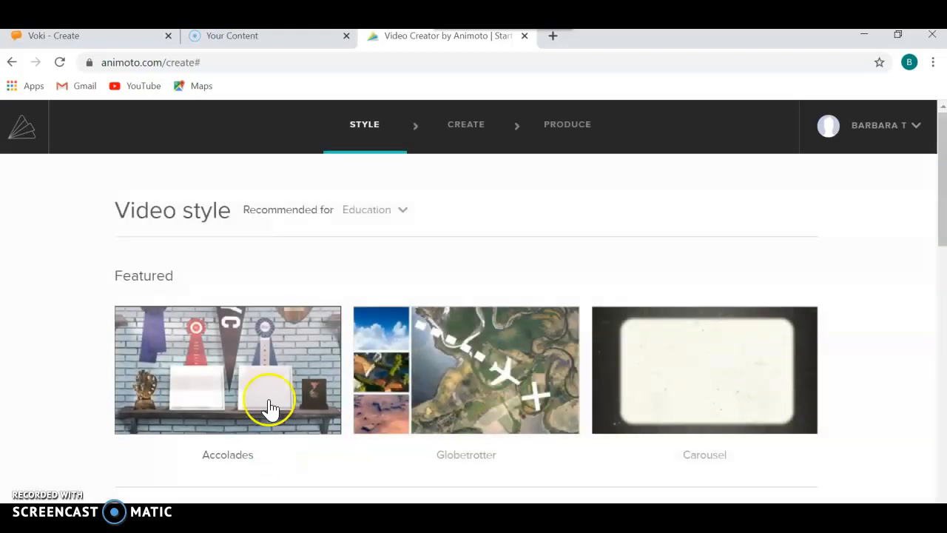
Step: Browse the Classroom video styles and create the video with the Pastel Motifs style
{"action": "mouse_move", "coordinate": [939, 145]}
{"action": "left_mouse_down"}
{"action": "mouse_move", "coordinate": [941, 194]}
{"action": "mouse_move", "coordinate": [939, 139]}
{"action": "left_mouse_up"}
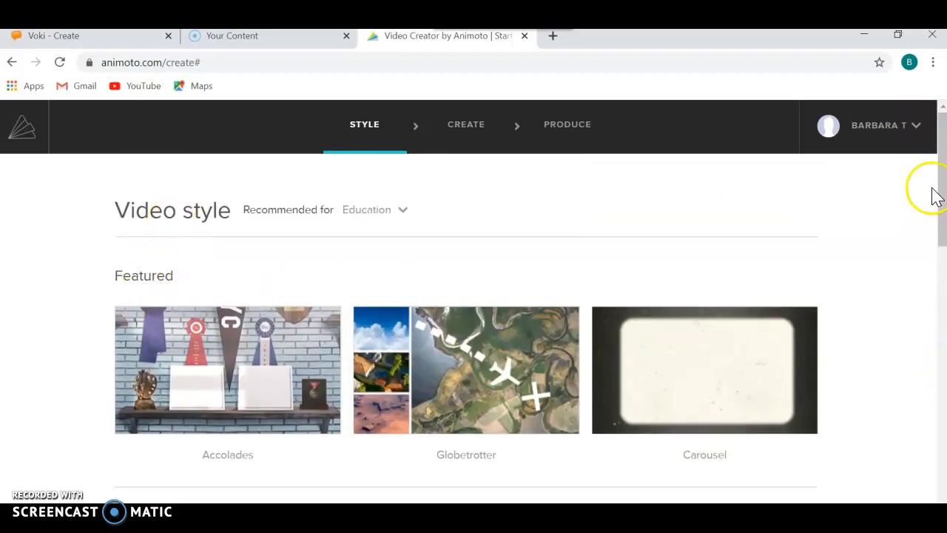
{"action": "left_click_drag", "start_coordinate": [940, 179], "coordinate": [941, 287]}
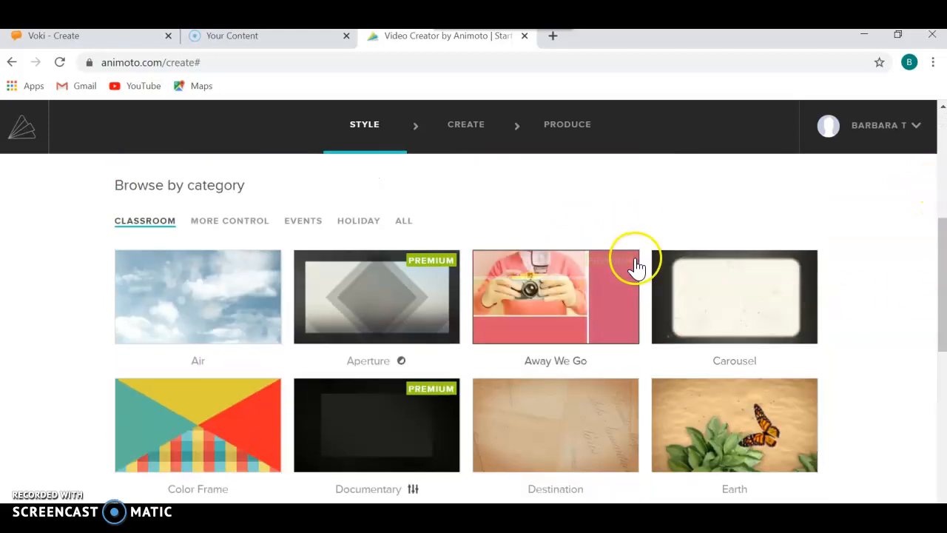
{"action": "left_click_drag", "start_coordinate": [940, 251], "coordinate": [944, 377]}
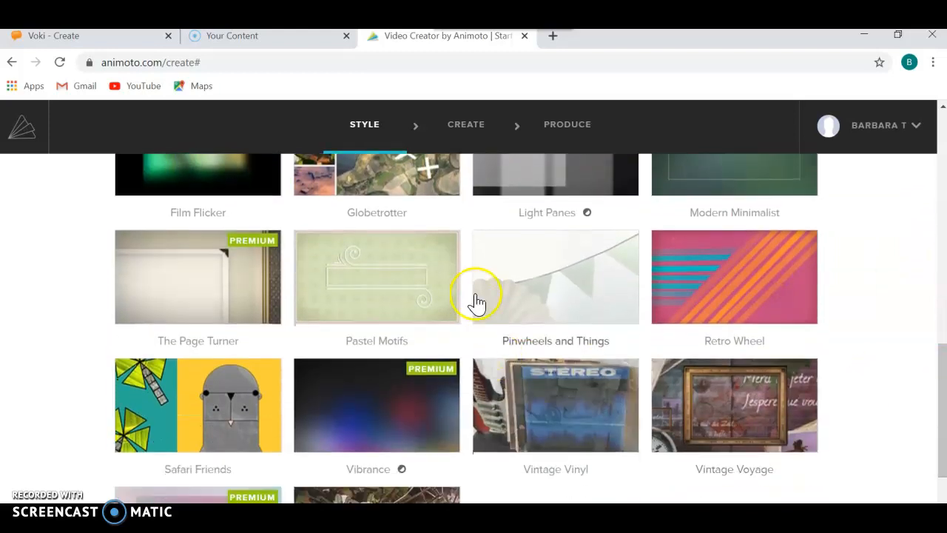
{"action": "left_click", "coordinate": [383, 279]}
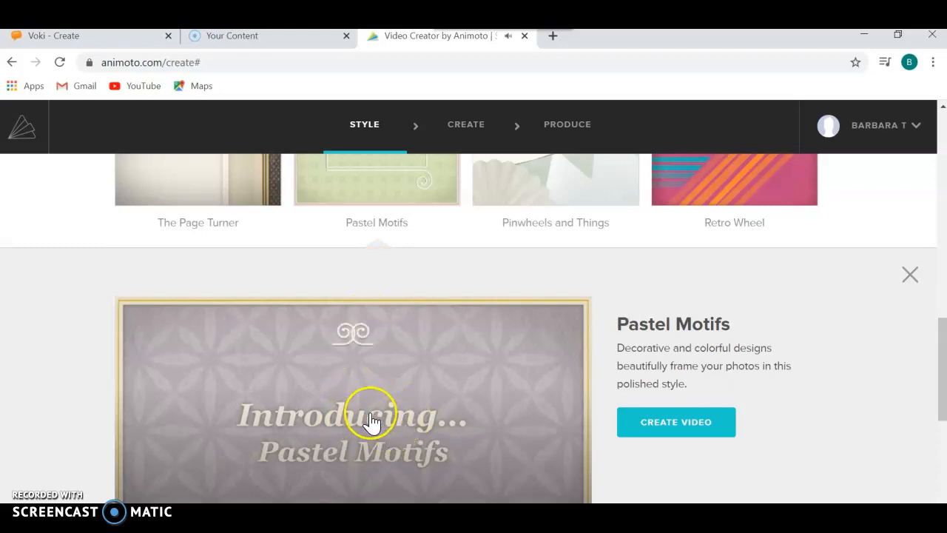
{"action": "left_click", "coordinate": [676, 427]}
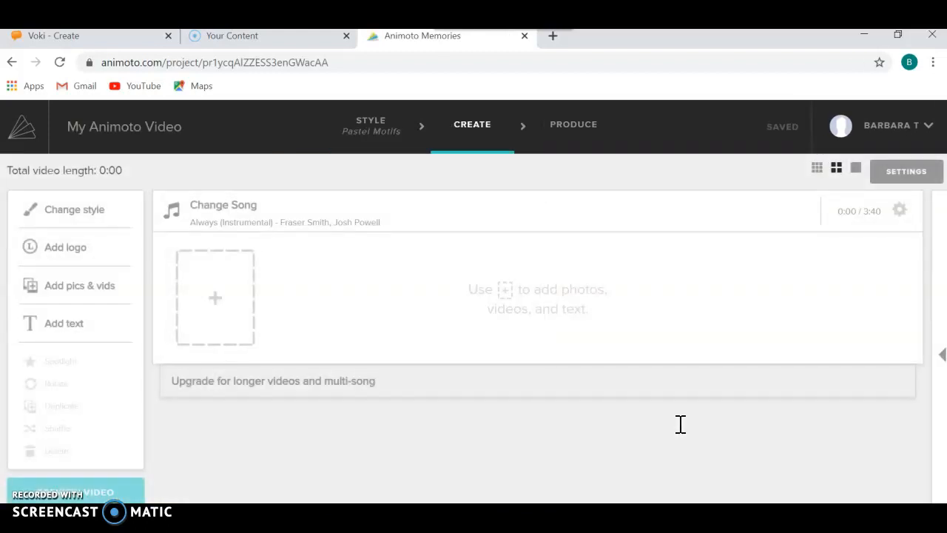
Step: Upload the teacher's photo from the animoto1 folder on the Desktop into the first slot of the video
{"action": "left_click", "coordinate": [215, 305]}
{"action": "left_click", "coordinate": [182, 401]}
{"action": "left_click", "coordinate": [191, 383]}
{"action": "left_click", "coordinate": [478, 260]}
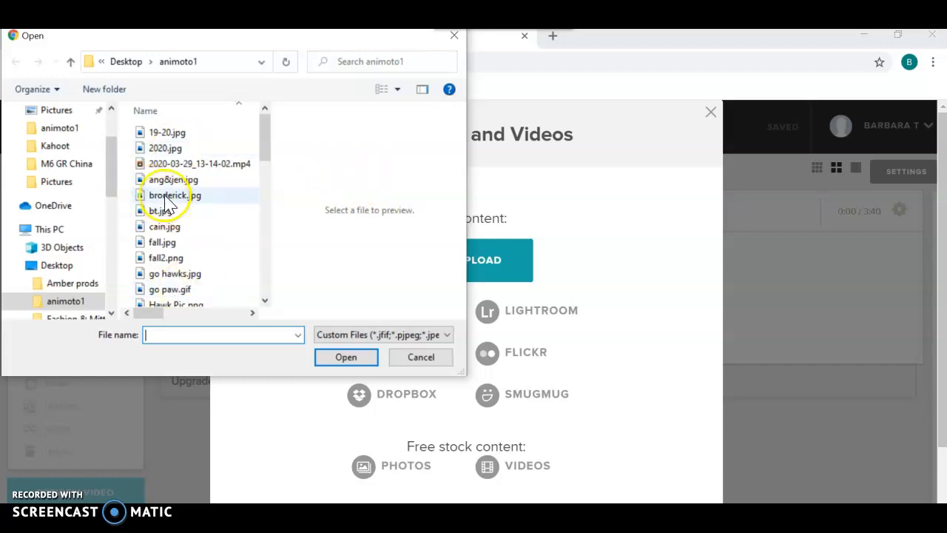
{"action": "double_click", "coordinate": [169, 196]}
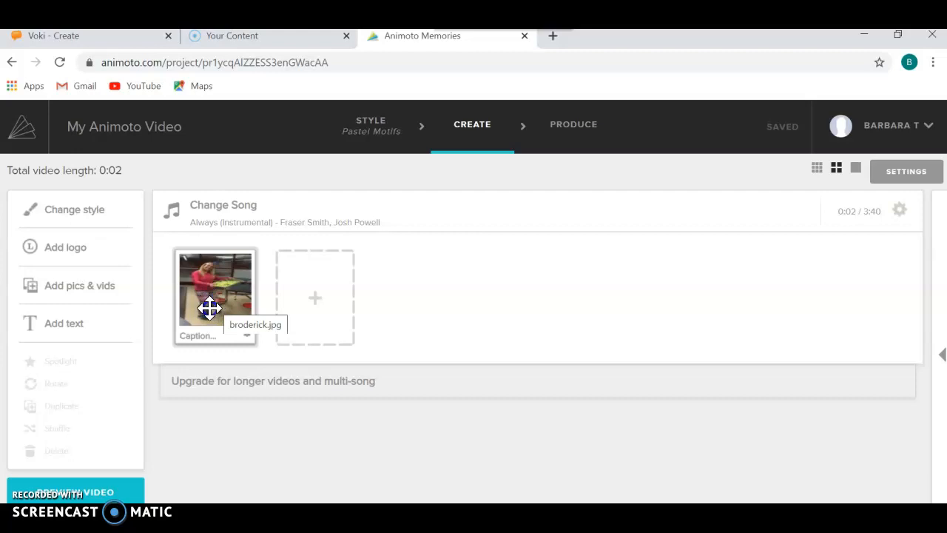
Step: Add the caption "best science teacher ever!!" to the uploaded photo and save it
{"action": "left_click", "coordinate": [201, 337]}
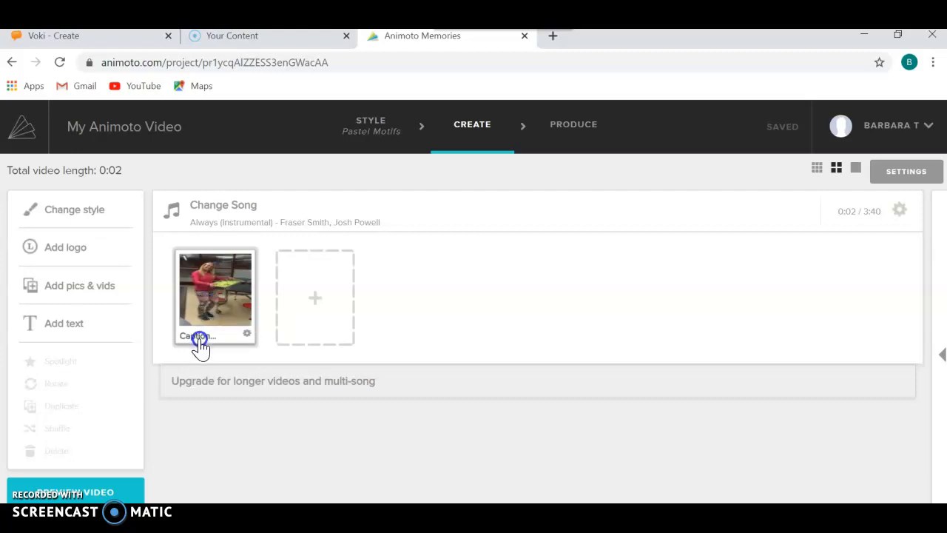
{"action": "left_click", "coordinate": [193, 338]}
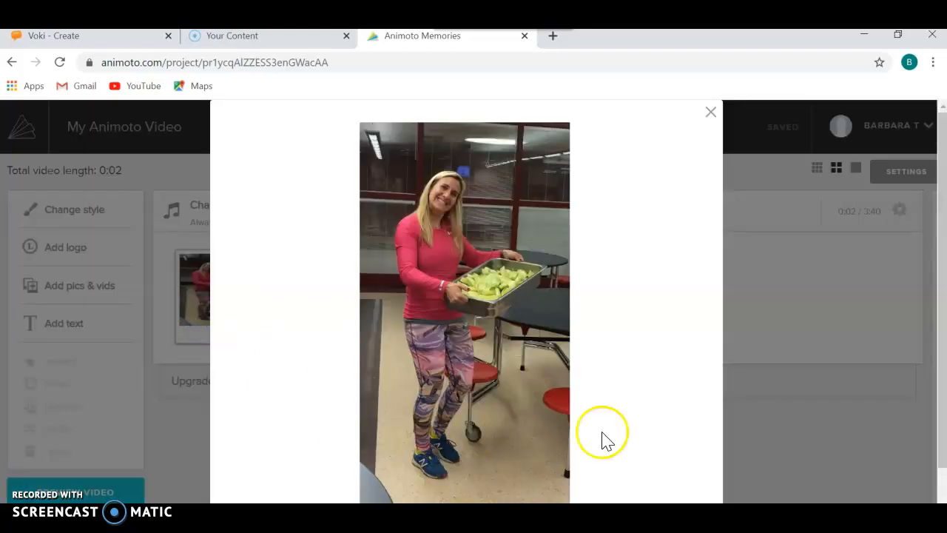
{"action": "left_click_drag", "start_coordinate": [942, 163], "coordinate": [941, 228]}
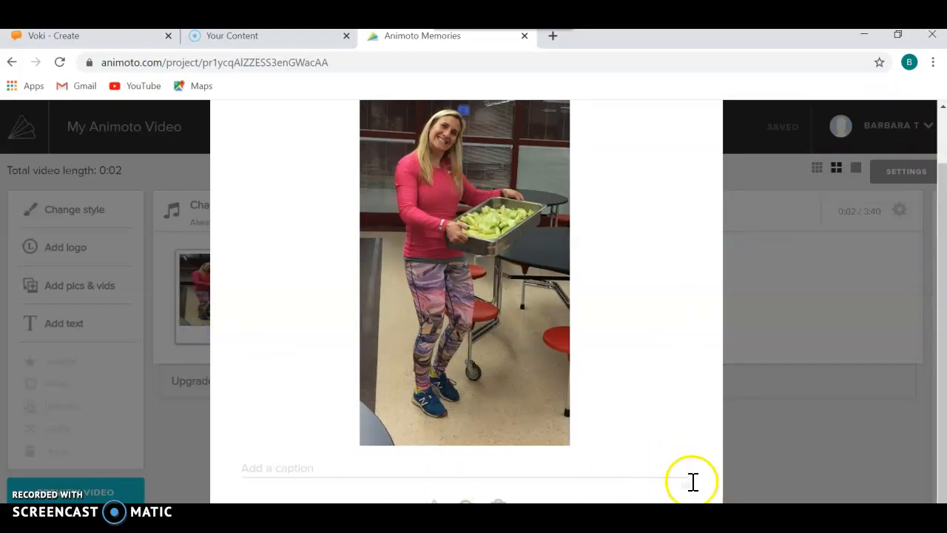
{"action": "left_click", "coordinate": [274, 469]}
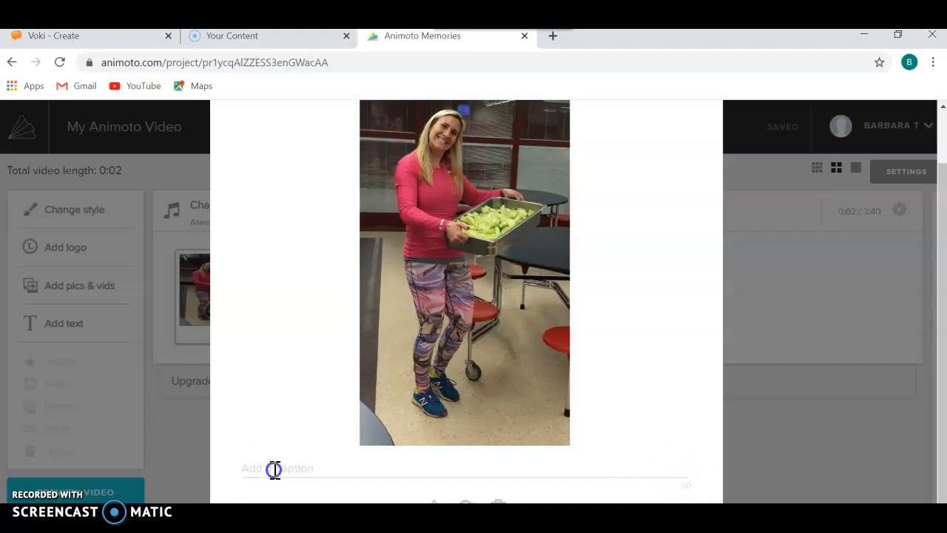
{"action": "type", "text": "best science teacher ever!!"}
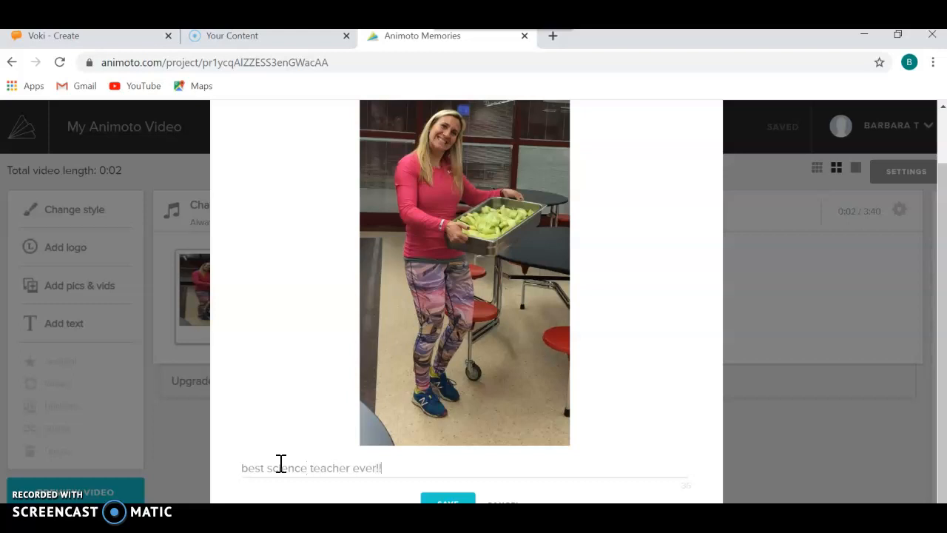
{"action": "left_click", "coordinate": [449, 500]}
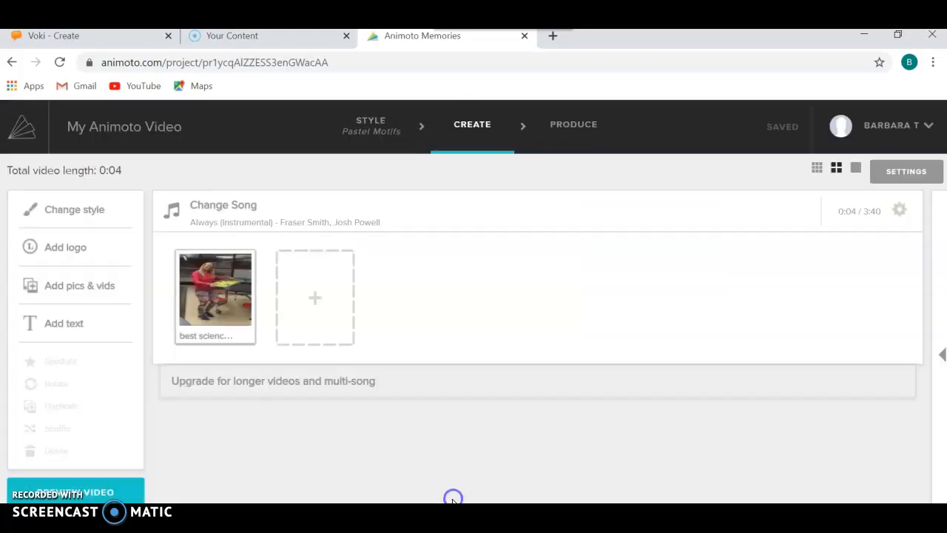
Step: Add a text slide with the title "Title" and move it in front of the photo
{"action": "left_click", "coordinate": [311, 300]}
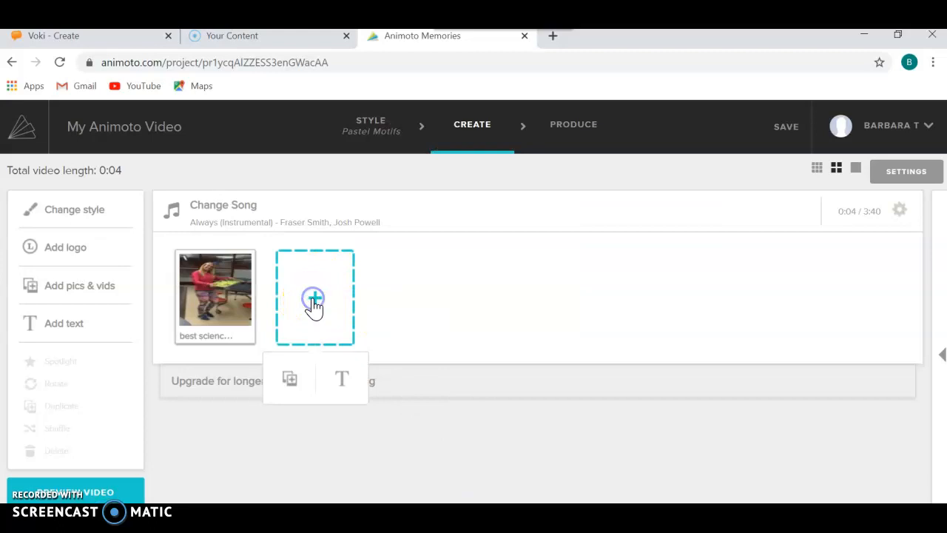
{"action": "left_click", "coordinate": [347, 382]}
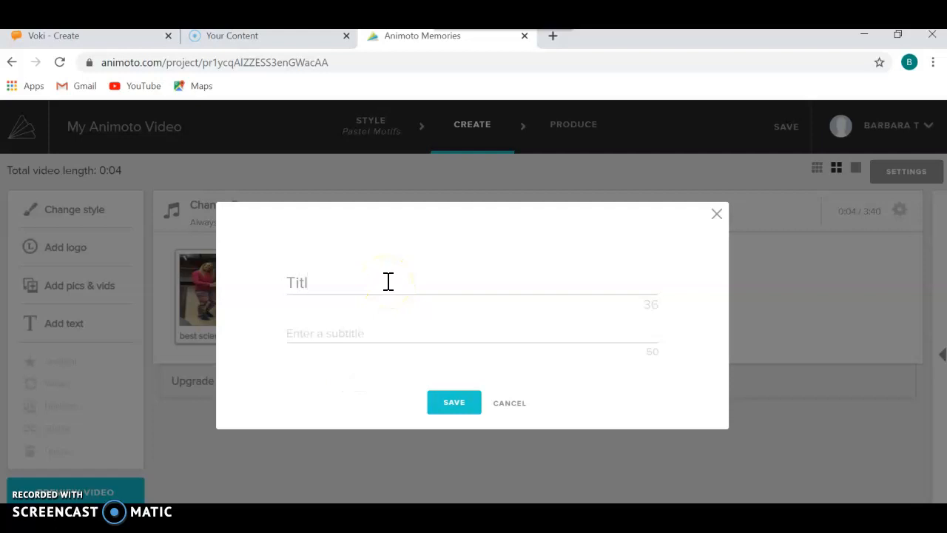
{"action": "left_click", "coordinate": [461, 405]}
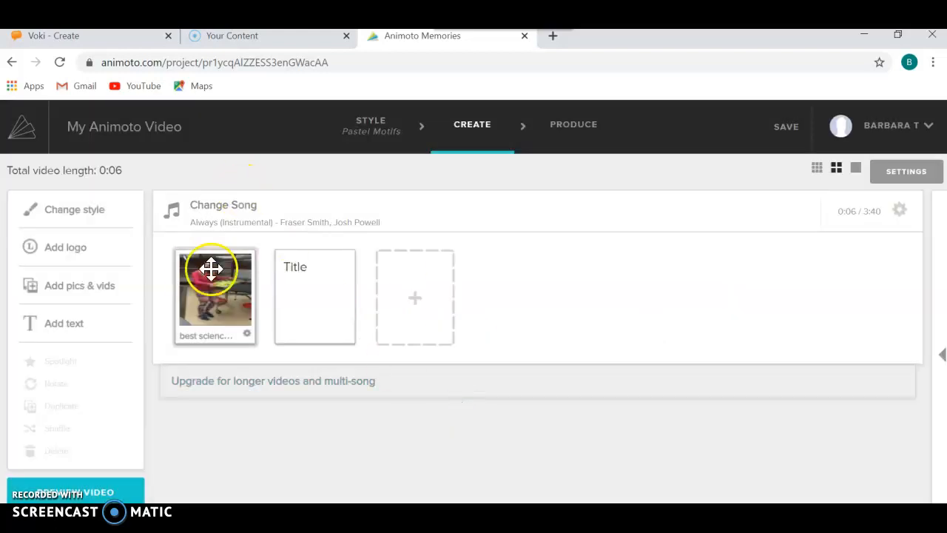
{"action": "left_click_drag", "start_coordinate": [320, 297], "coordinate": [224, 301]}
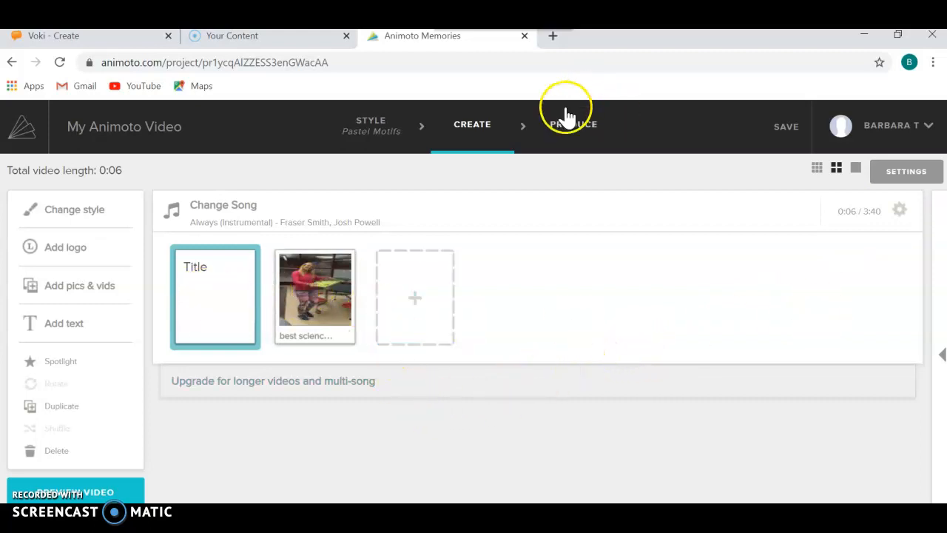
Step: Proceed to the Produce stage of the video
{"action": "left_click", "coordinate": [574, 128]}
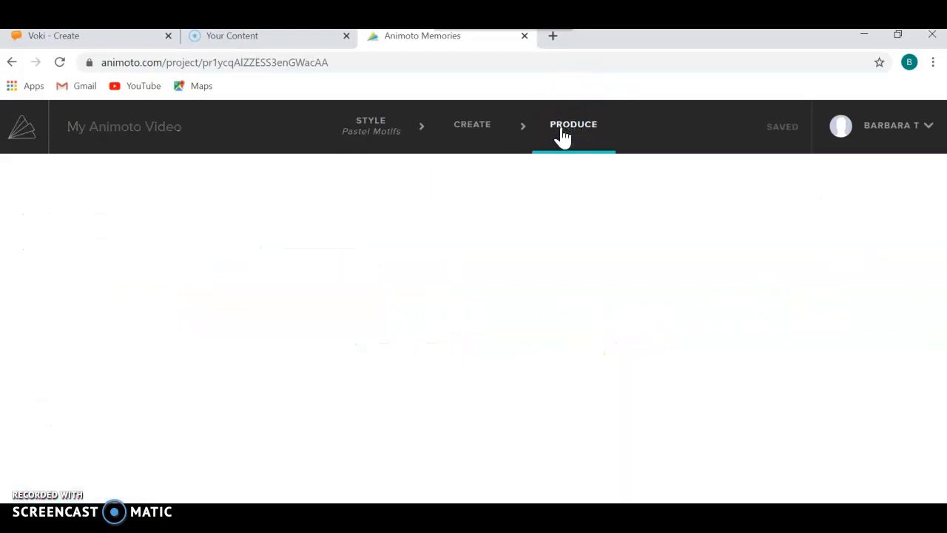
{"action": "left_click", "coordinate": [313, 296]}
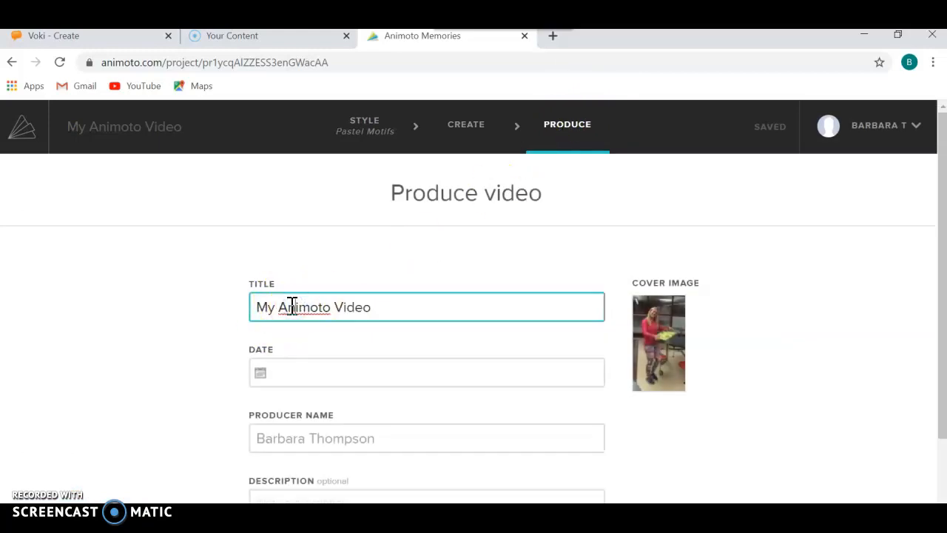
{"action": "type", "text": "mps"}
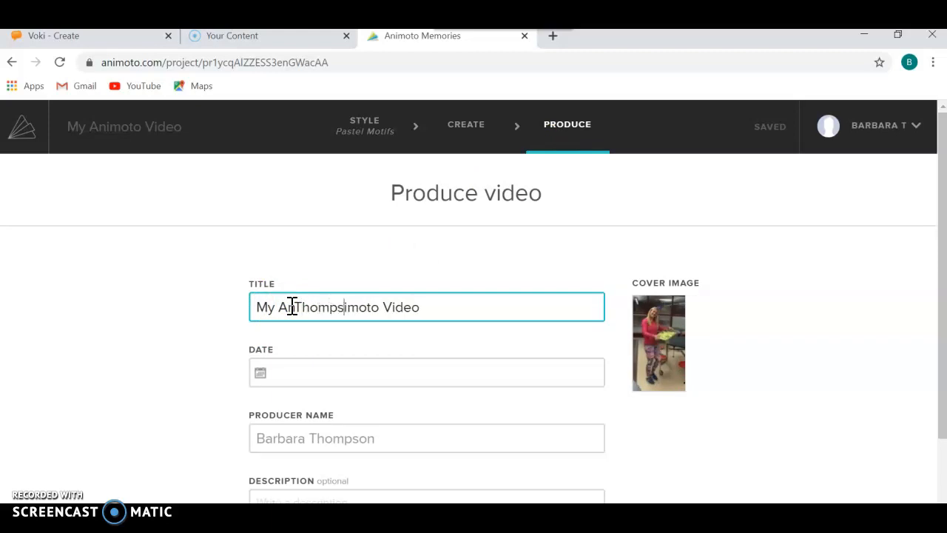
{"action": "key", "text": "BackSpace"}
{"action": "key", "text": "BackSpace"}
{"action": "key", "text": "BackSpace"}
{"action": "key", "text": "BackSpace"}
{"action": "key", "text": "BackSpace"}
{"action": "key", "text": "BackSpace"}
{"action": "key", "text": "BackSpace"}
{"action": "key", "text": "BackSpace"}
{"action": "key", "text": "BackSpace"}
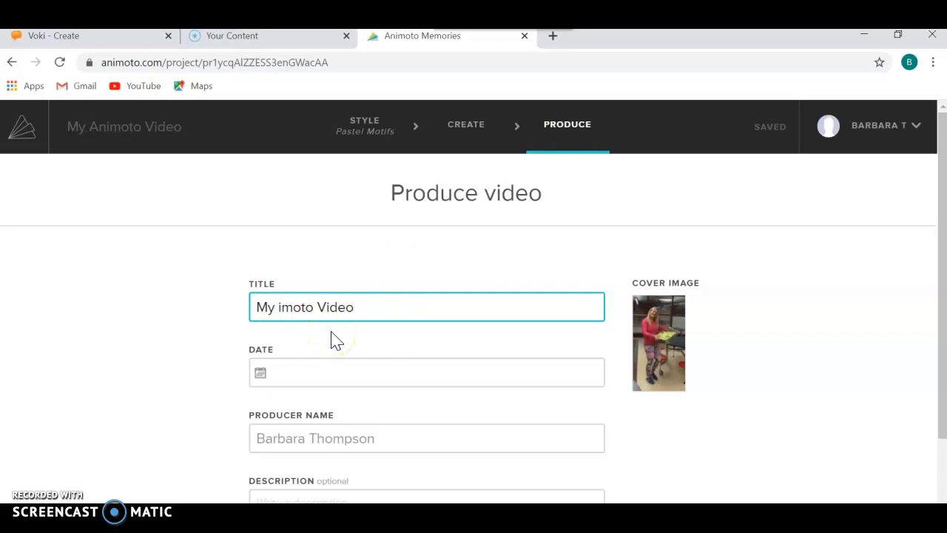
Step: Replace the whole video title with the producer's last name and produce the video
{"action": "left_click_drag", "start_coordinate": [376, 305], "coordinate": [262, 311]}
{"action": "type", "text": "Thompson"}
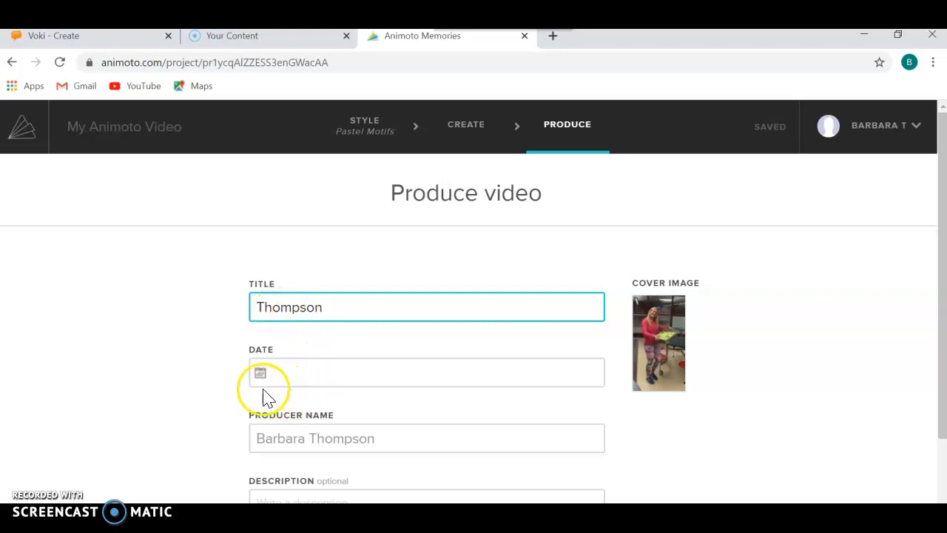
{"action": "left_click_drag", "start_coordinate": [944, 177], "coordinate": [944, 314]}
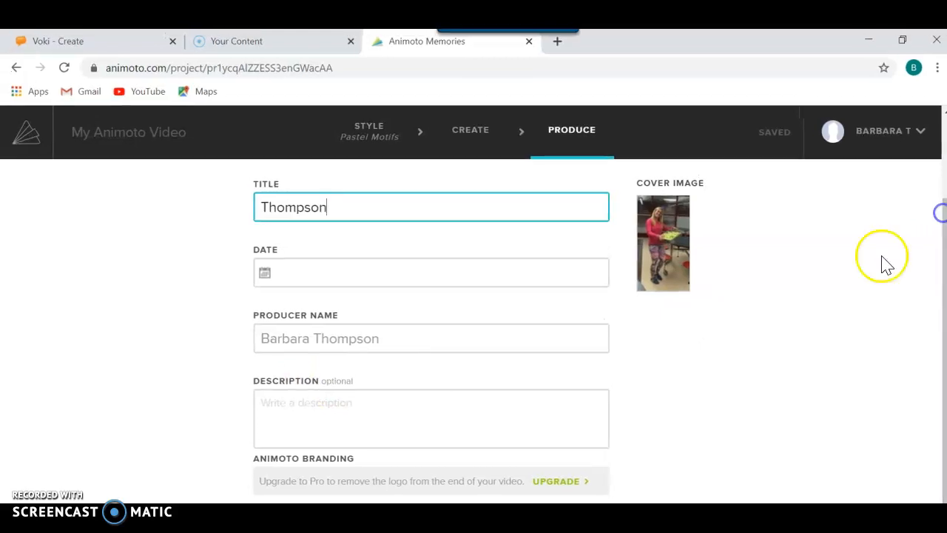
{"action": "key", "text": "Return"}
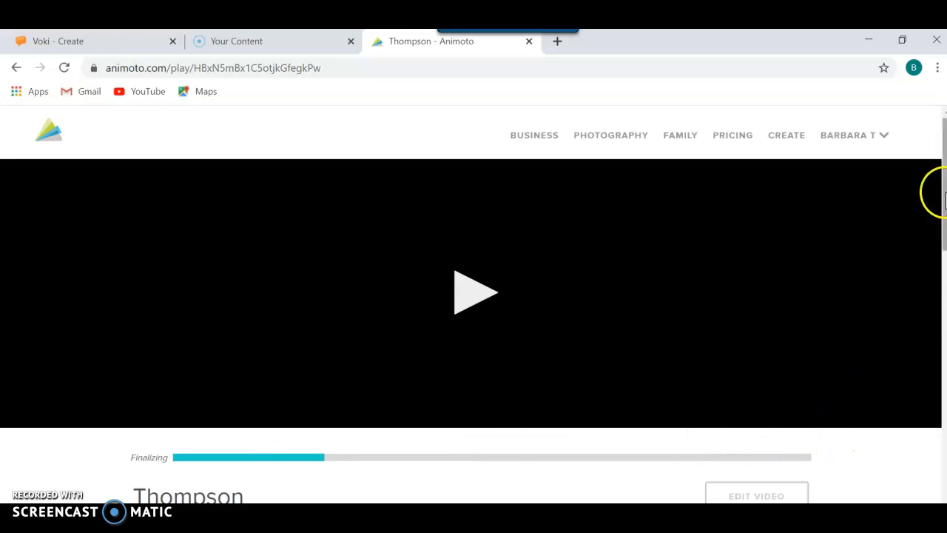
Step: Choose to share the produced video by email and enter the recipient's email address
{"action": "scroll", "coordinate": [945, 195], "scroll_direction": "down", "scroll_amount": 1}
{"action": "left_click_drag", "start_coordinate": [946, 214], "coordinate": [946, 216]}
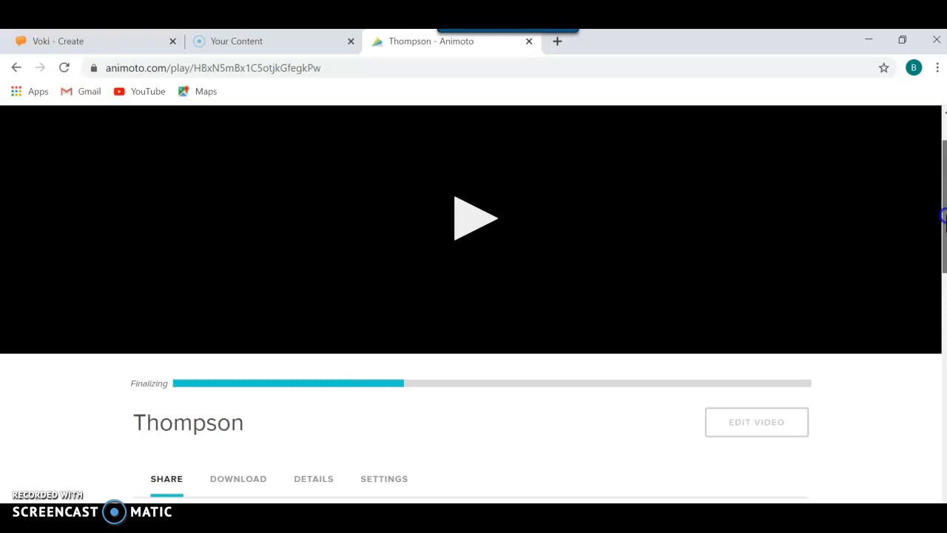
{"action": "left_click_drag", "start_coordinate": [946, 215], "coordinate": [945, 253]}
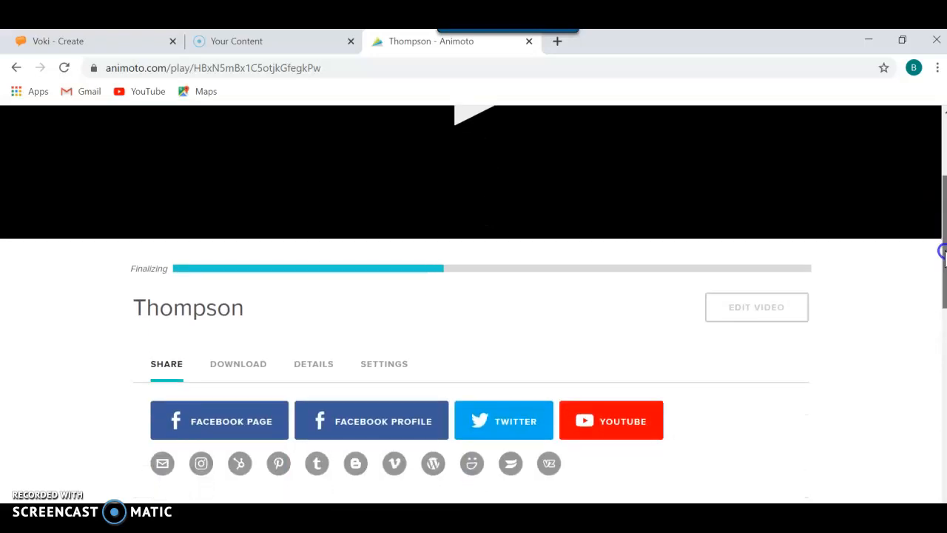
{"action": "mouse_move", "coordinate": [944, 253]}
{"action": "left_mouse_down"}
{"action": "mouse_move", "coordinate": [944, 265]}
{"action": "mouse_move", "coordinate": [944, 243]}
{"action": "left_mouse_up"}
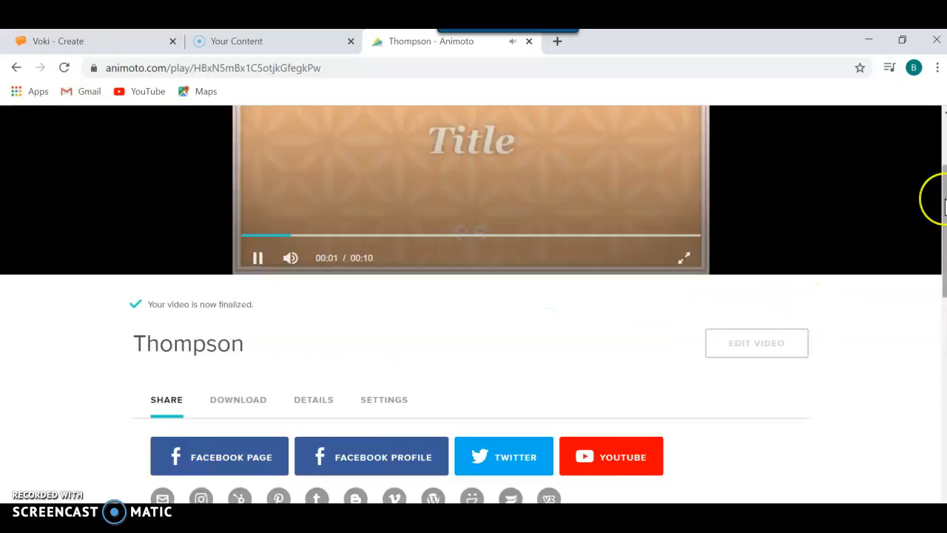
{"action": "left_click_drag", "start_coordinate": [941, 201], "coordinate": [937, 256]}
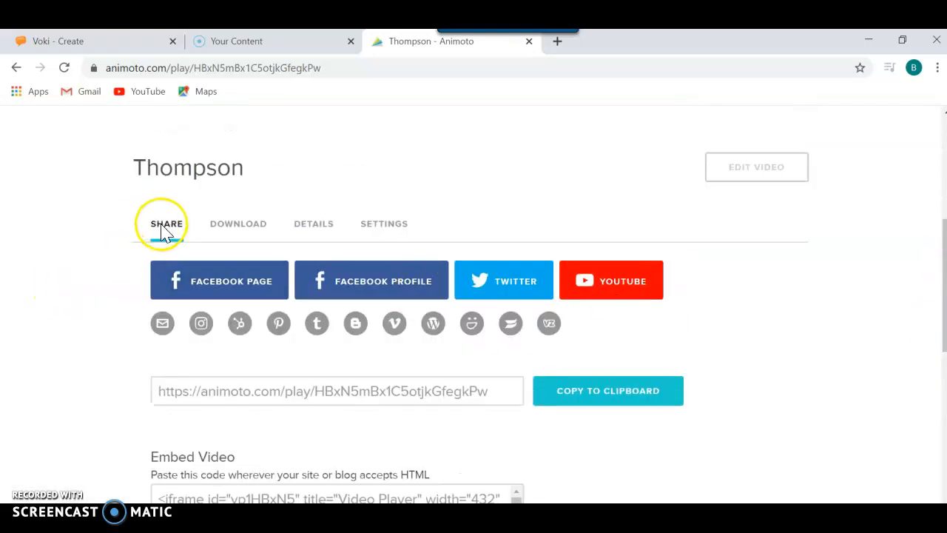
{"action": "scroll", "coordinate": [164, 232], "scroll_direction": "down", "scroll_amount": 1}
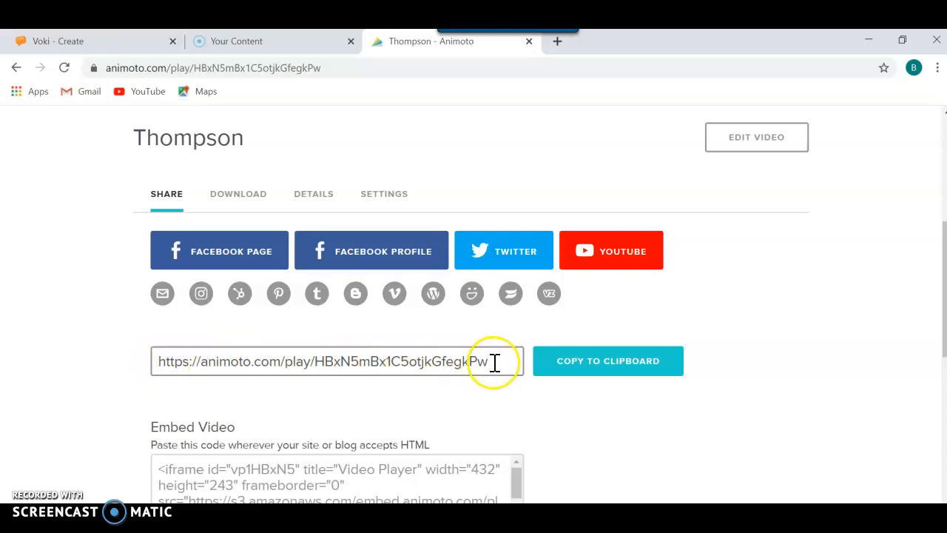
{"action": "left_click", "coordinate": [162, 295]}
{"action": "left_click", "coordinate": [328, 275]}
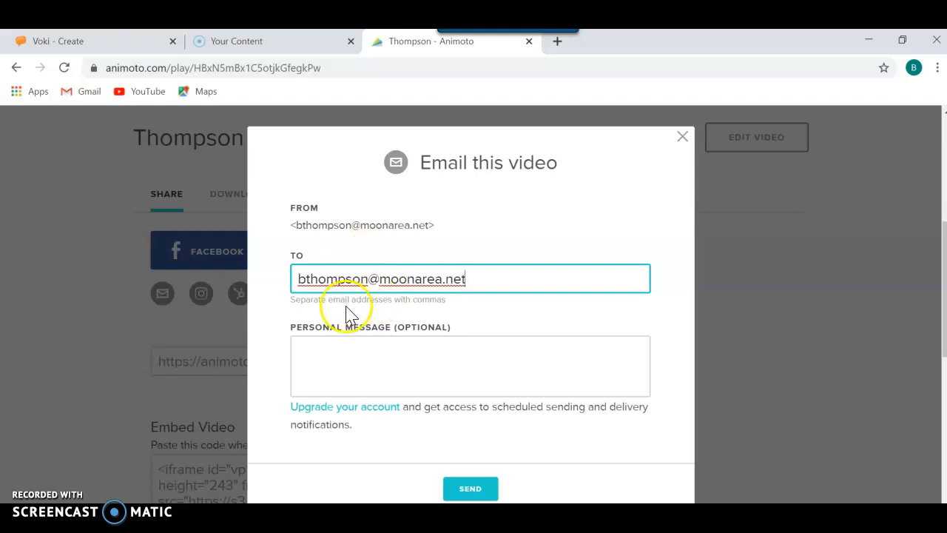
Step: Write the personal message "Share with Hawks", preceded by a last name and a dash, and send the email
{"action": "left_click", "coordinate": [342, 359]}
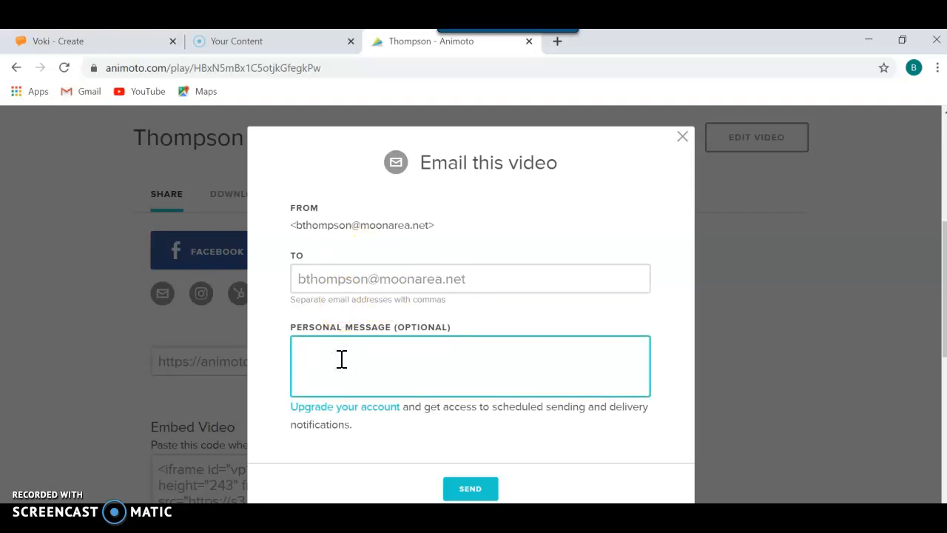
{"action": "type", "text": "Share with Hawks"}
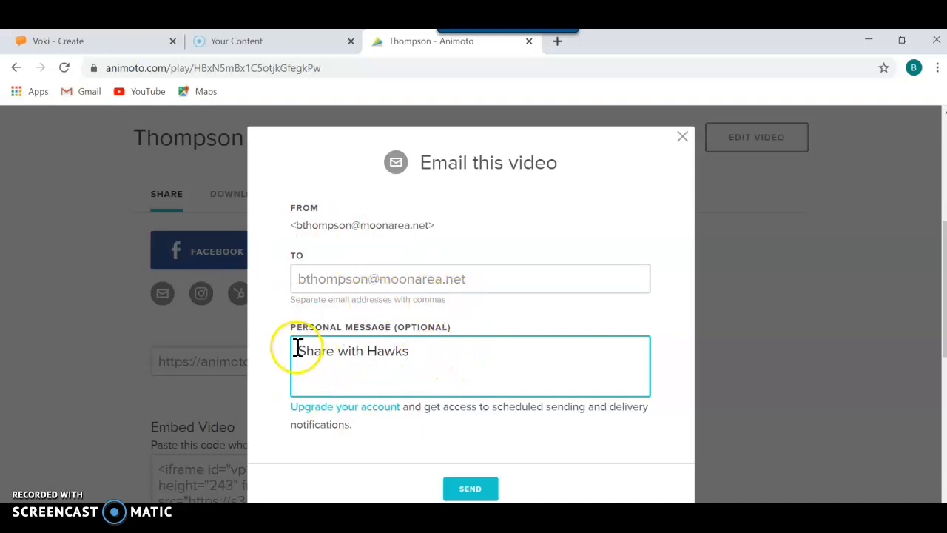
{"action": "type", "text": "Smith -"}
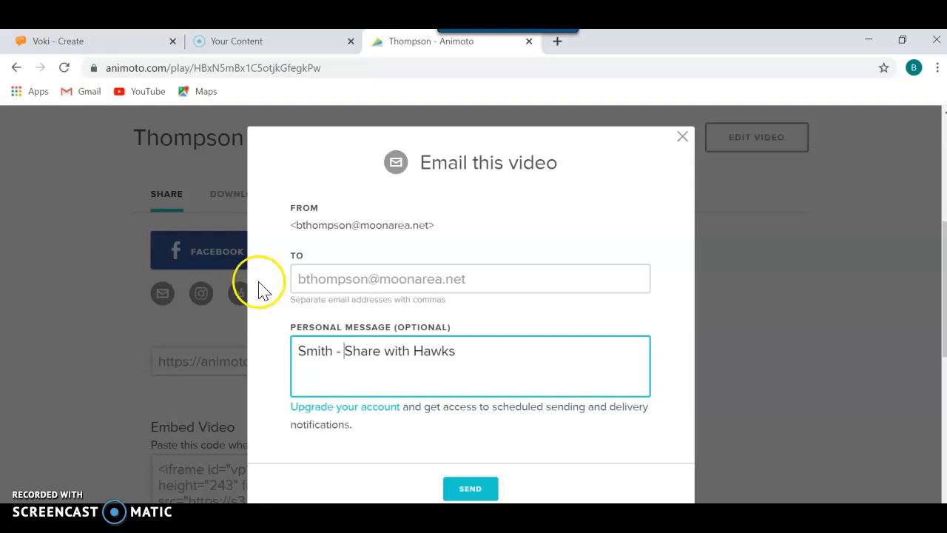
{"action": "left_click", "coordinate": [477, 491]}
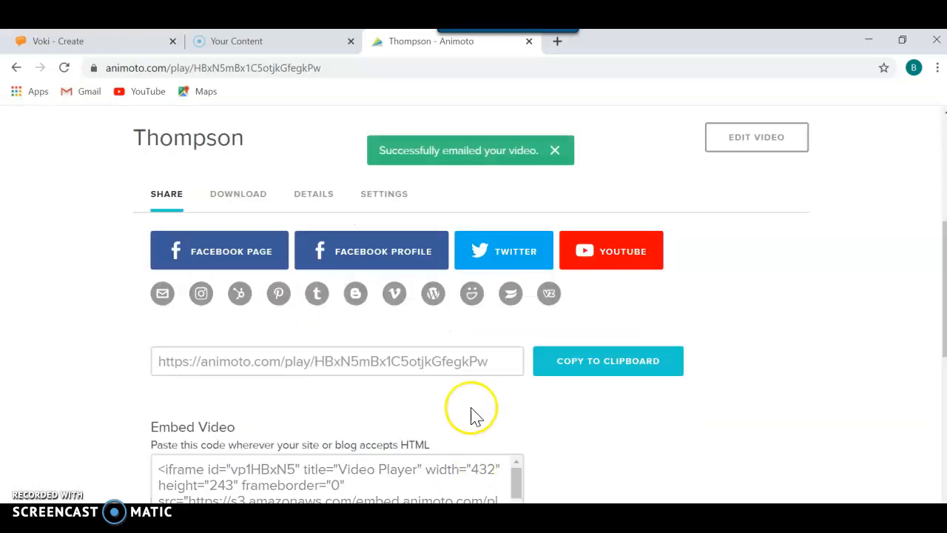
{"action": "left_click", "coordinate": [453, 163]}
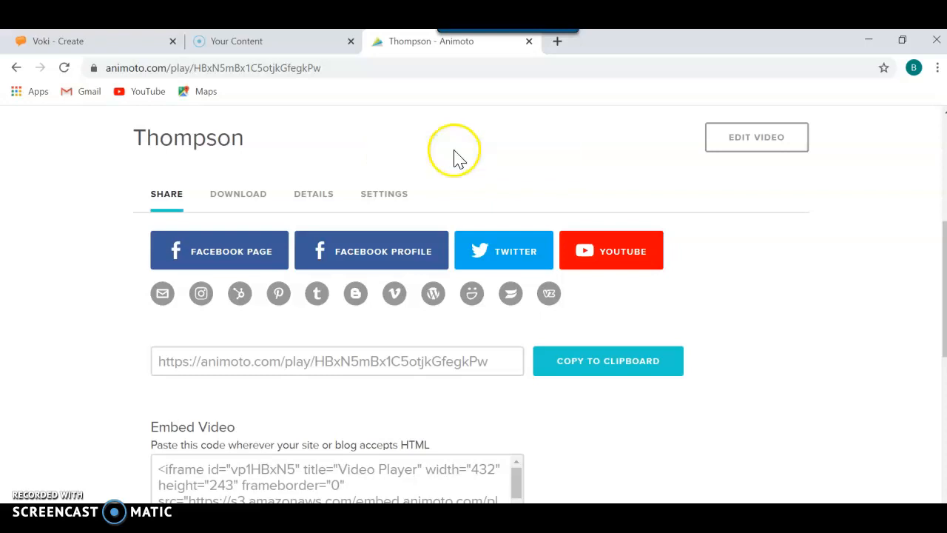